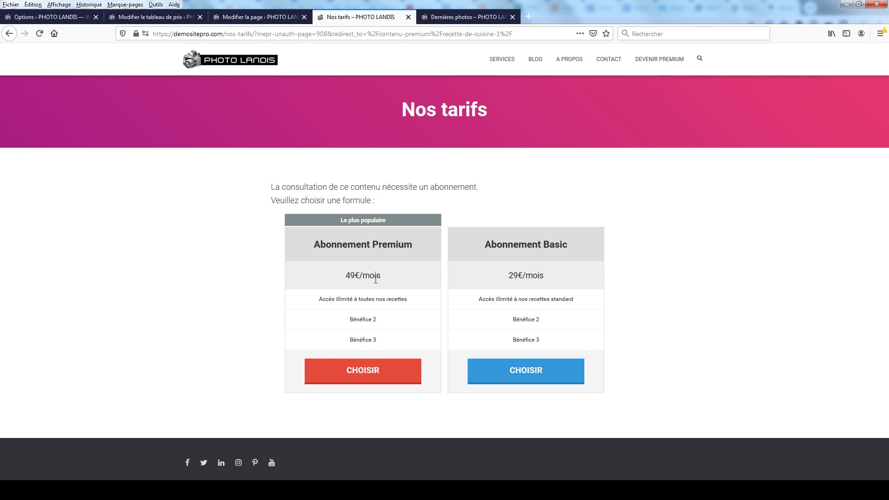
# Step: Compare the titles, prices and benefits of the Abonnement Premium and Abonnement Basic offers on the Nos tarifs page
pyautogui.moveTo(329, 300); pyautogui.dragTo(402, 300)
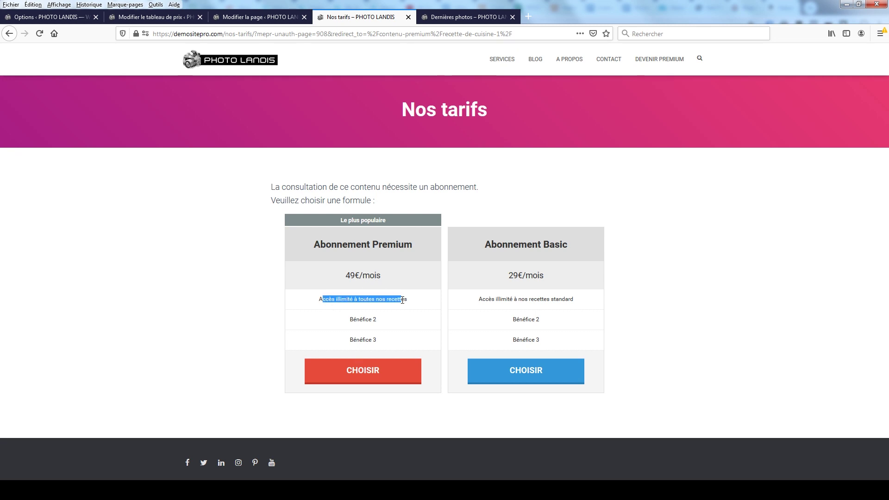
pyautogui.click(393, 327)
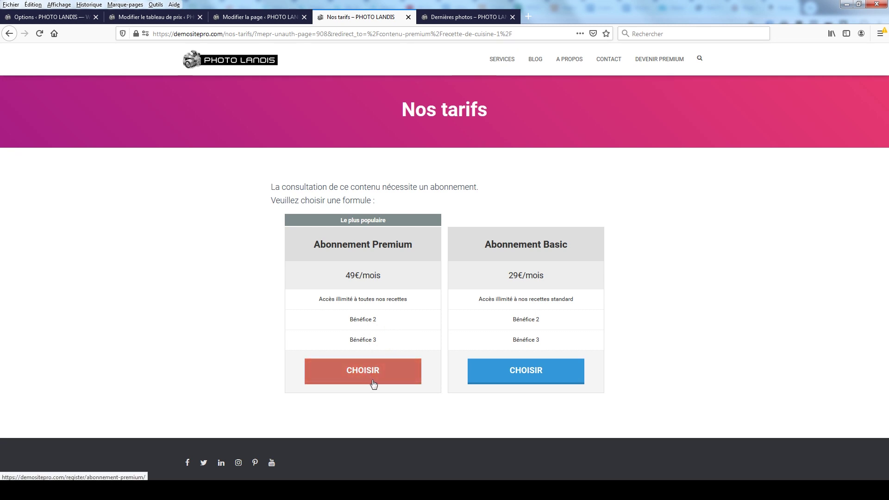
pyautogui.moveTo(482, 245); pyautogui.dragTo(568, 246)
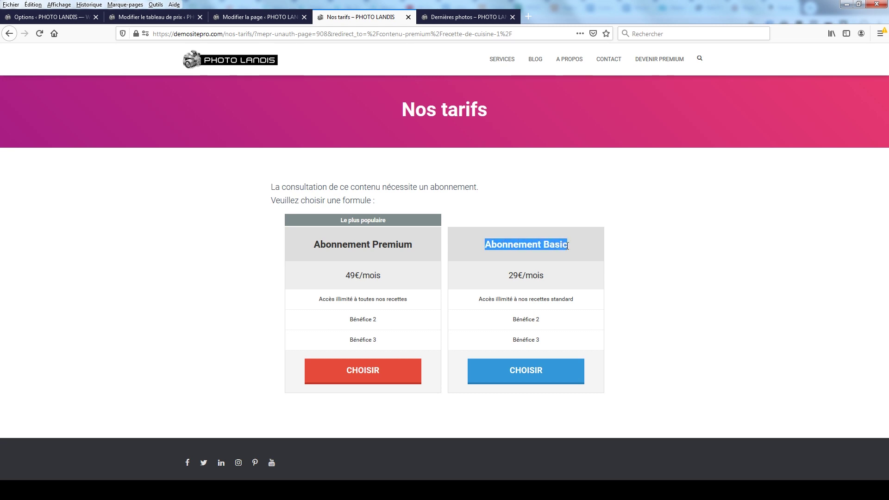
pyautogui.click(580, 247)
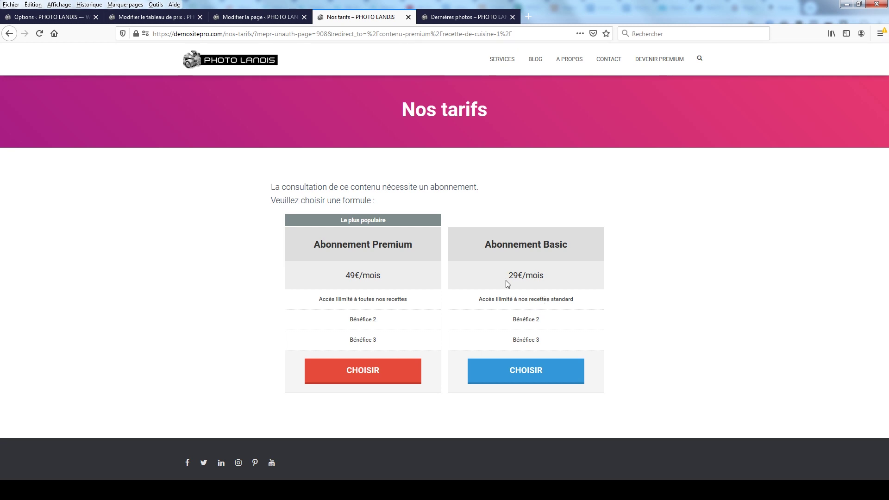
pyautogui.moveTo(507, 277); pyautogui.dragTo(558, 278)
pyautogui.click(559, 275)
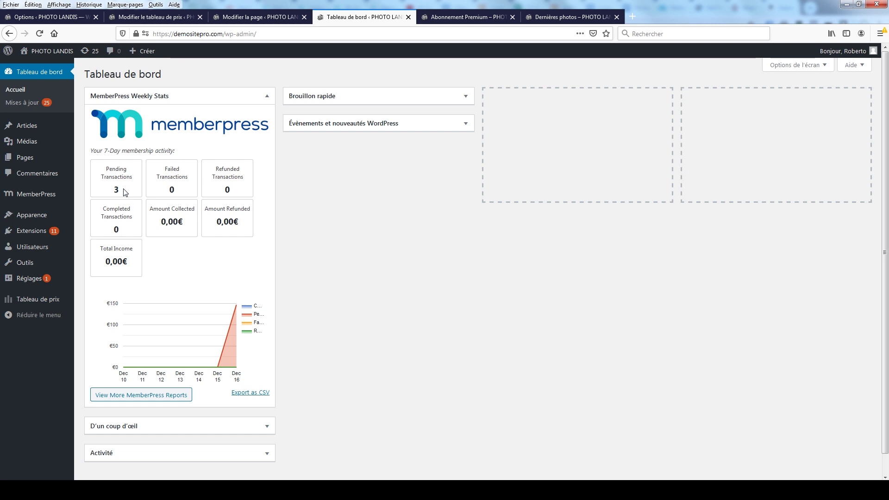
# Step: Review the MemberPress weekly statistics for failed, refunded and completed transactions, collected and refunded amounts, and total income
pyautogui.moveTo(181, 189); pyautogui.dragTo(161, 171)
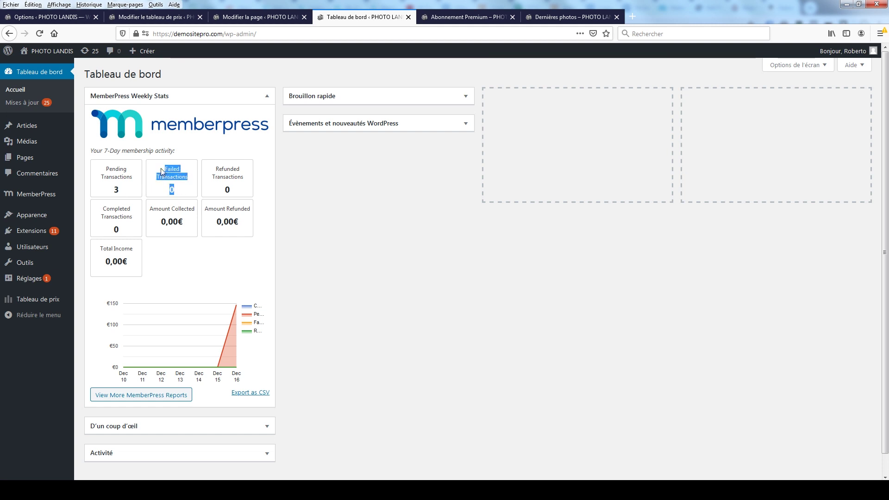
pyautogui.moveTo(233, 195); pyautogui.dragTo(209, 170)
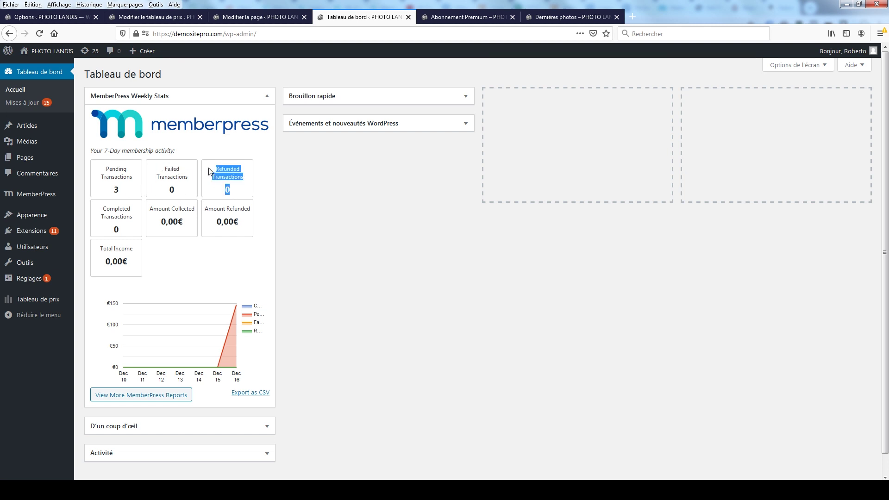
pyautogui.click(242, 268)
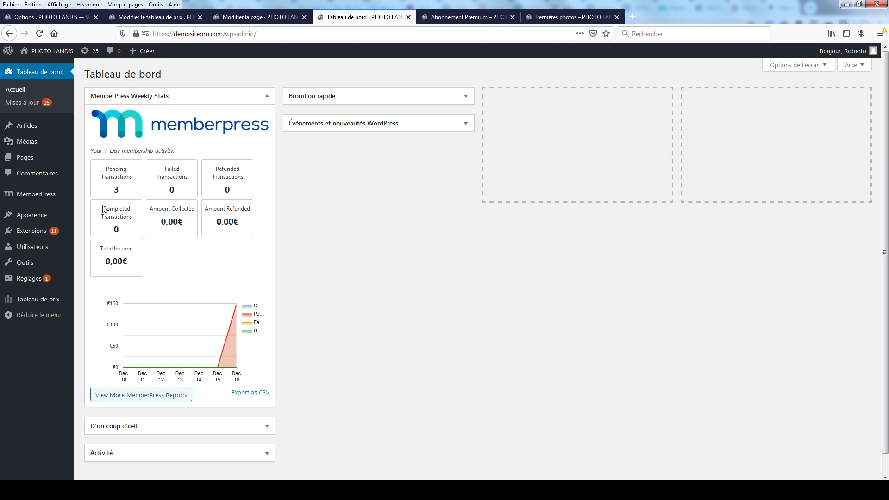
pyautogui.moveTo(104, 209); pyautogui.dragTo(127, 230)
pyautogui.click(125, 232)
pyautogui.moveTo(151, 210); pyautogui.dragTo(242, 225)
pyautogui.click(187, 230)
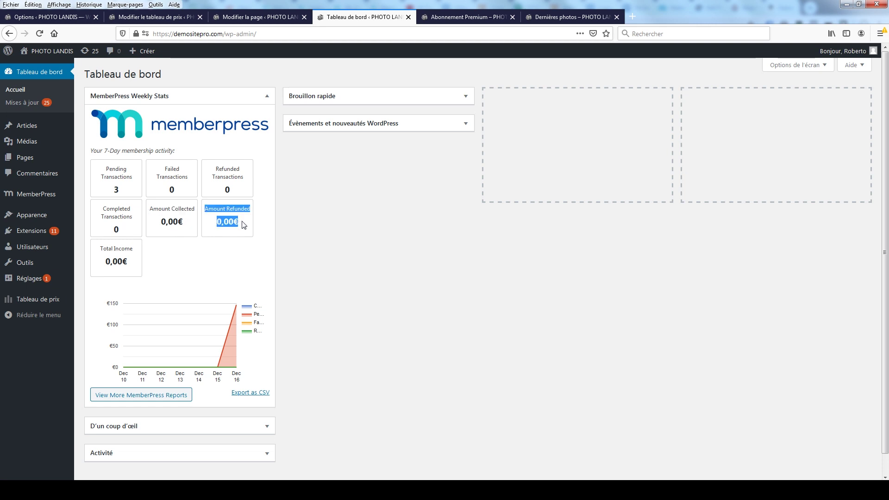
pyautogui.click(224, 251)
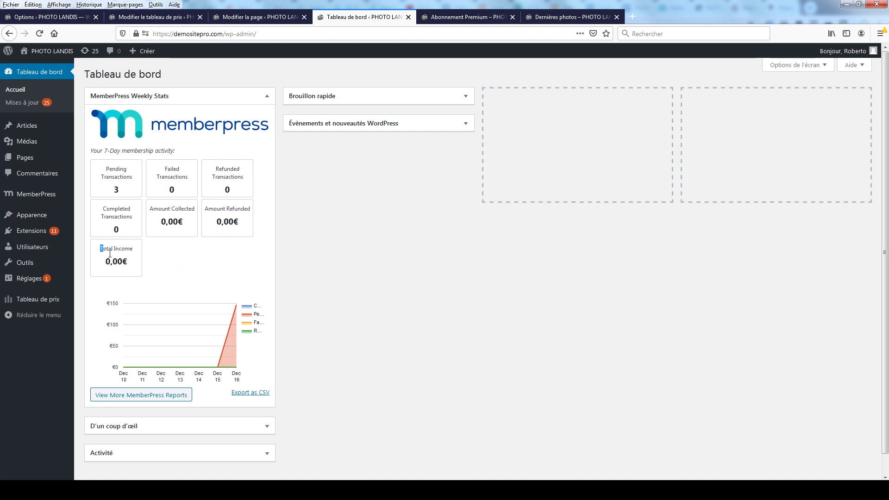
pyautogui.moveTo(109, 254); pyautogui.dragTo(137, 268)
pyautogui.click(181, 267)
# Step: Open the detailed MemberPress reports and examine the month, year and membership filter choices of the monthly report
pyautogui.moveTo(172, 376)
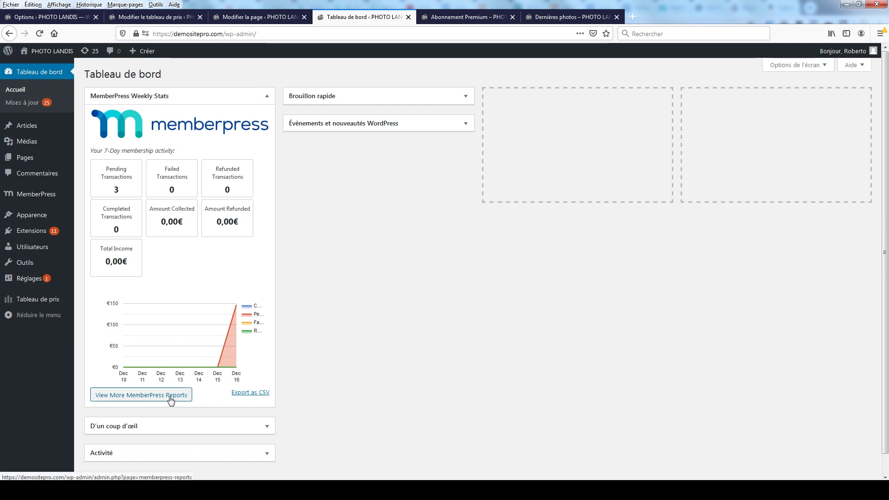
pyautogui.click(144, 398)
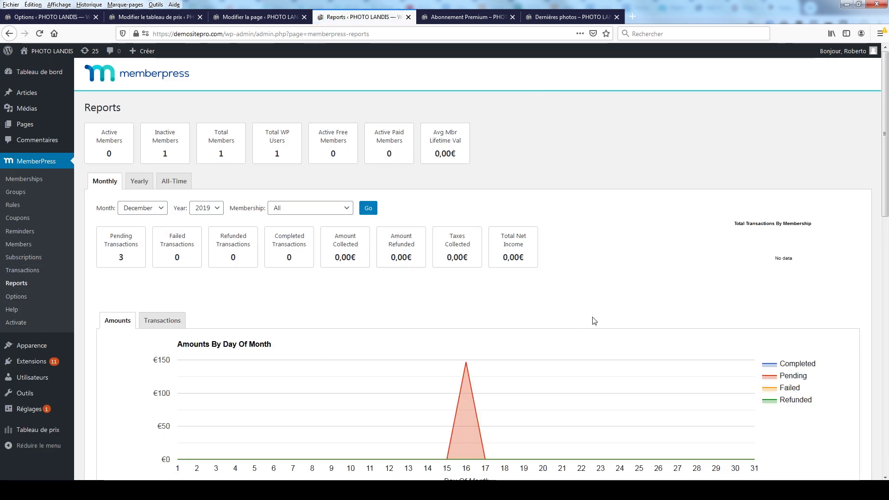
pyautogui.scroll(-4, 593, 317)
pyautogui.scroll(-4, 596, 315)
pyautogui.scroll(8, 595, 315)
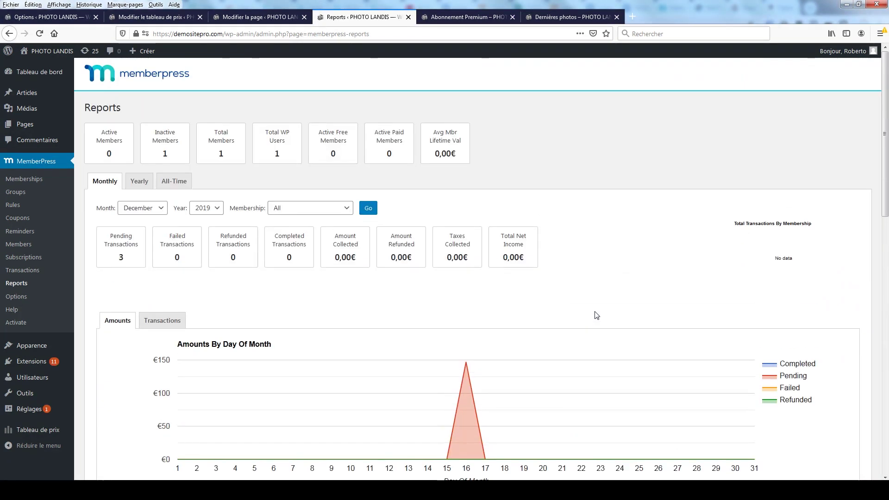
pyautogui.click(151, 210)
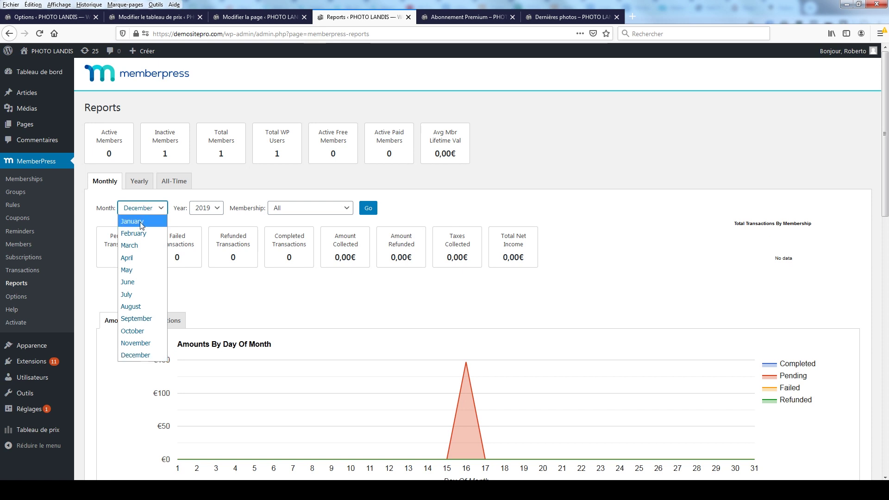
pyautogui.click(212, 211)
pyautogui.click(318, 211)
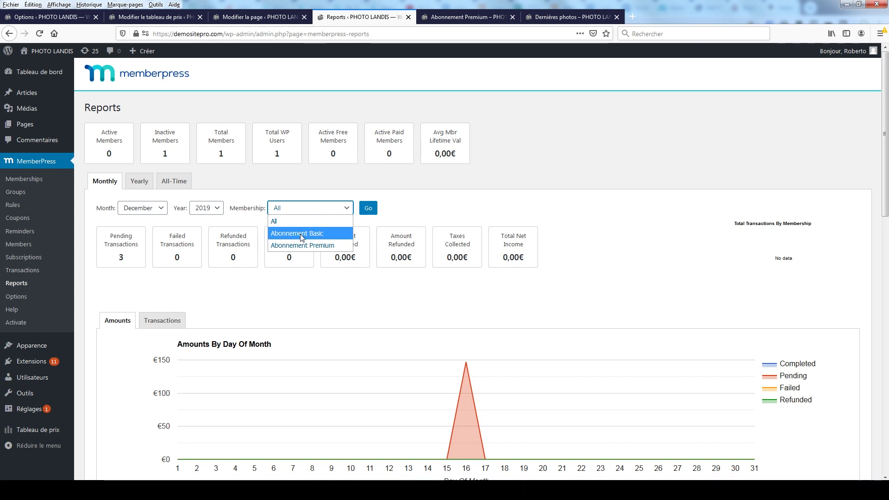
pyautogui.click(407, 305)
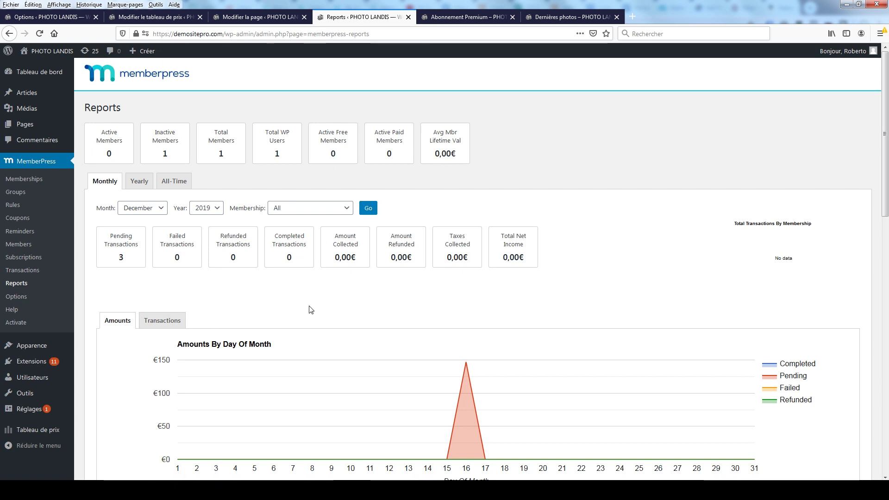
# Step: Display the monthly report's Transactions chart and examine the day-by-day transaction table below it
pyautogui.scroll(-3, 223, 279)
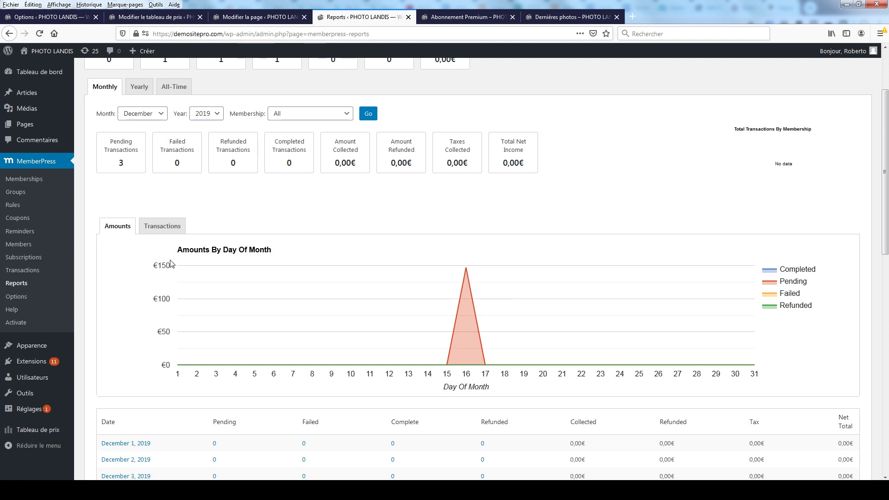
pyautogui.click(170, 231)
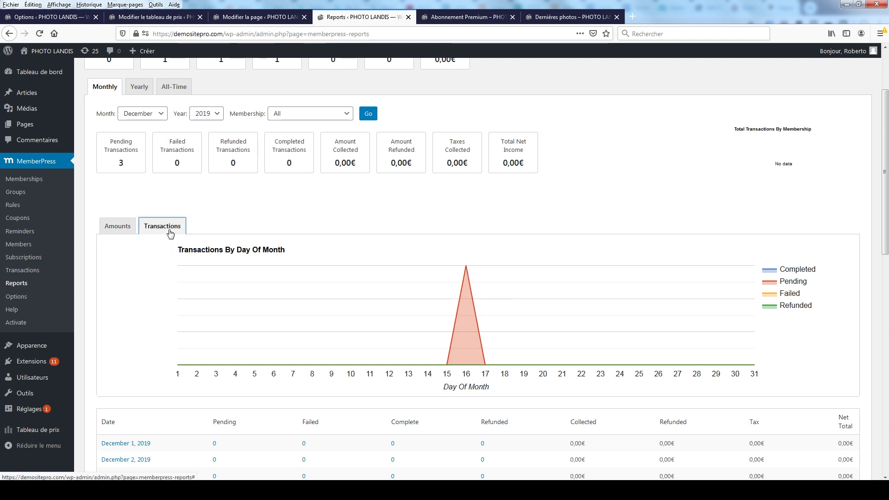
pyautogui.scroll(-6, 804, 313)
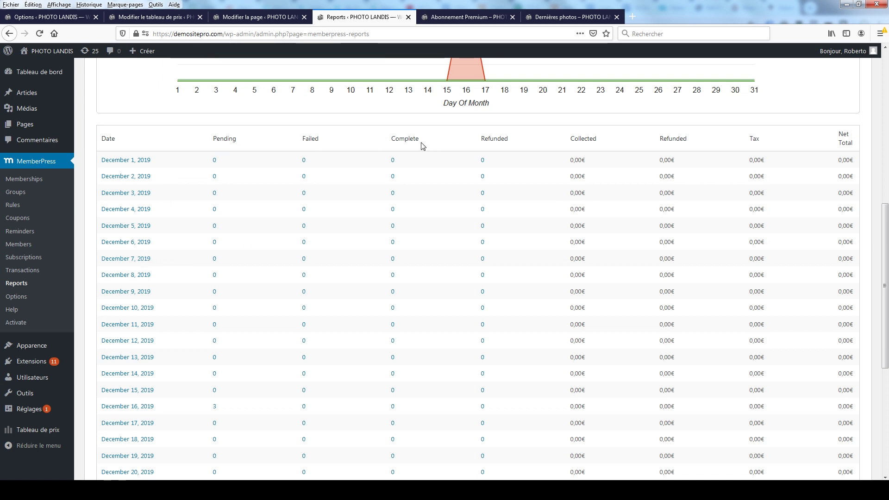
pyautogui.press('Home')
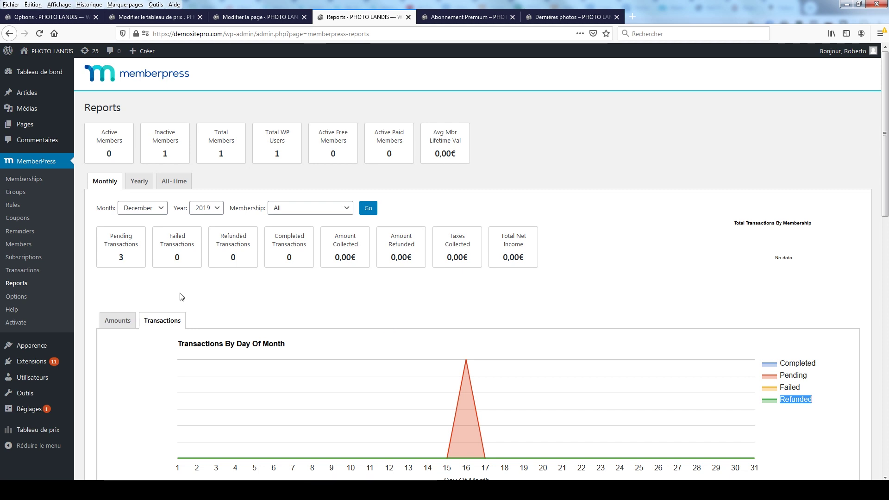
# Step: Review the MemberPress Members, Subscriptions and Transactions lists, ending on the Reports page
pyautogui.click(18, 244)
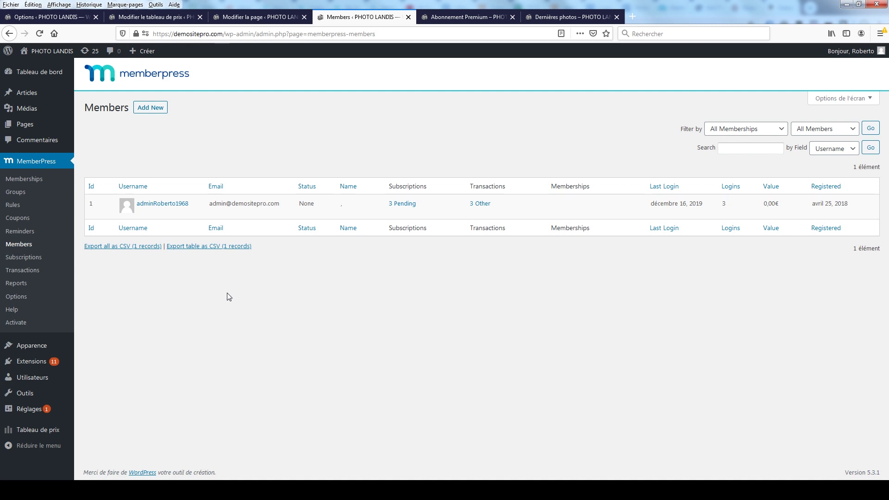
pyautogui.click(32, 258)
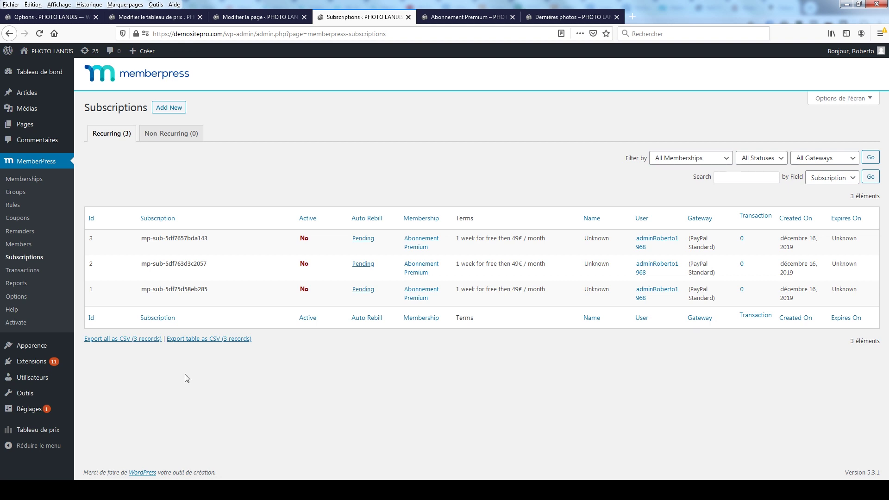
pyautogui.click(29, 272)
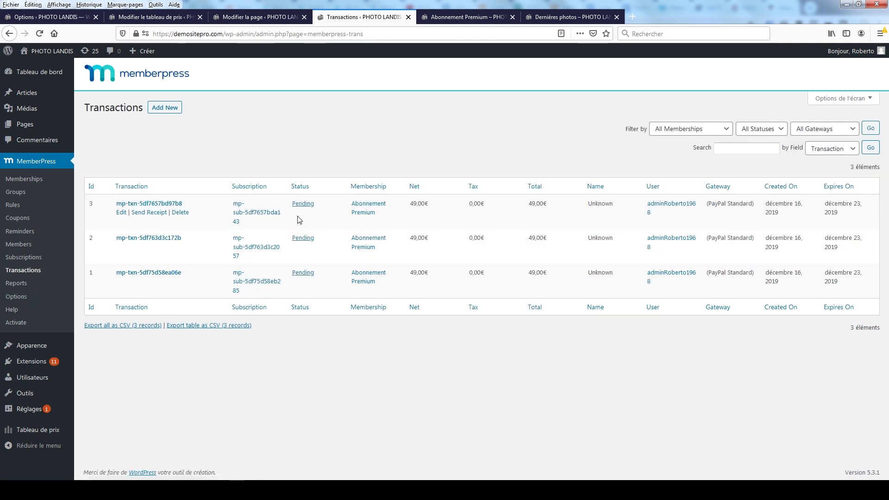
pyautogui.doubleClick(426, 205)
pyautogui.click(425, 214)
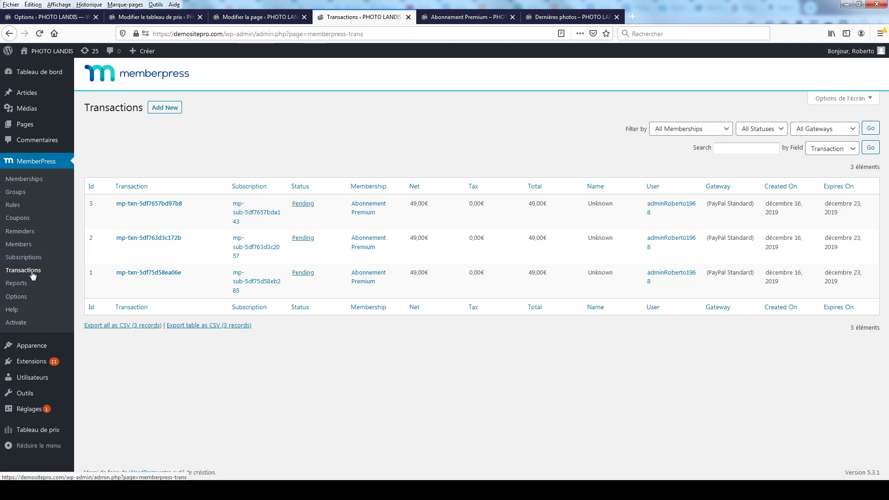
pyautogui.click(15, 285)
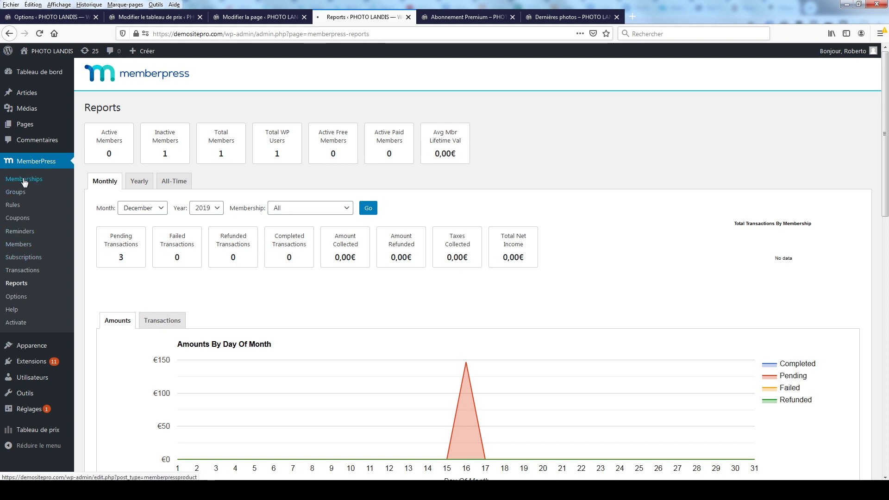
# Step: Open the Abonnement Premium membership for editing from the Memberships list and check its title
pyautogui.click(24, 179)
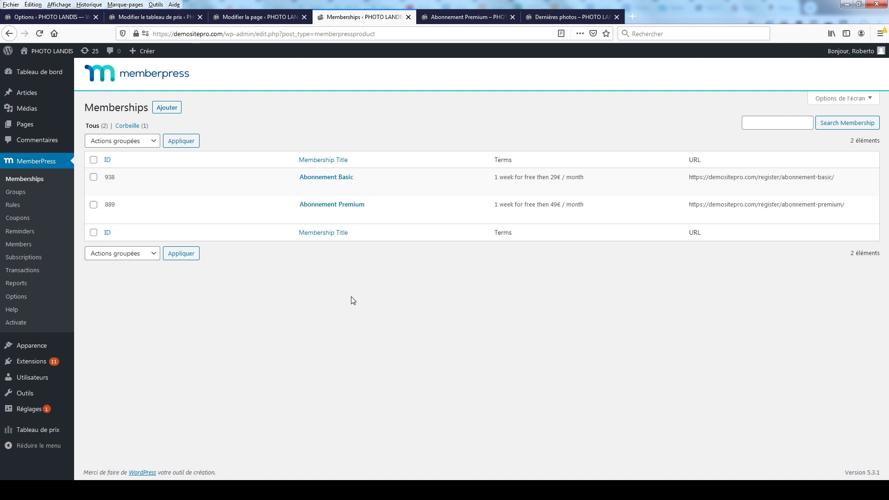
pyautogui.click(334, 205)
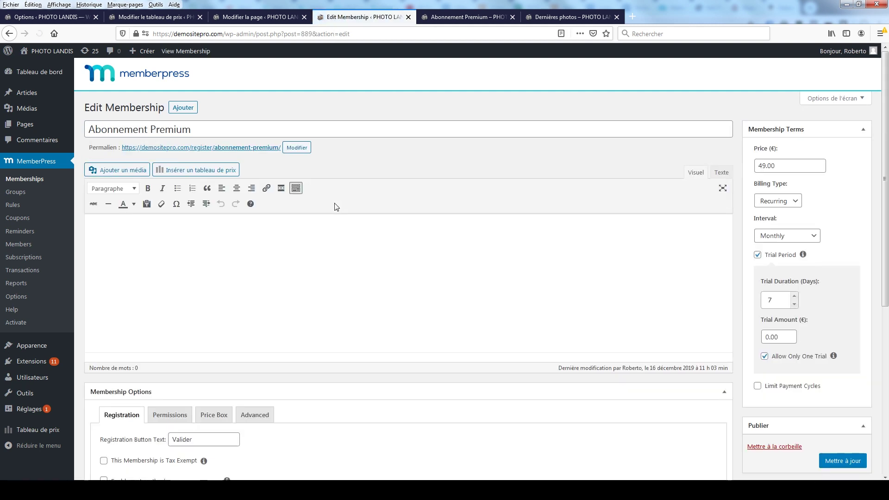
pyautogui.tripleClick(228, 128)
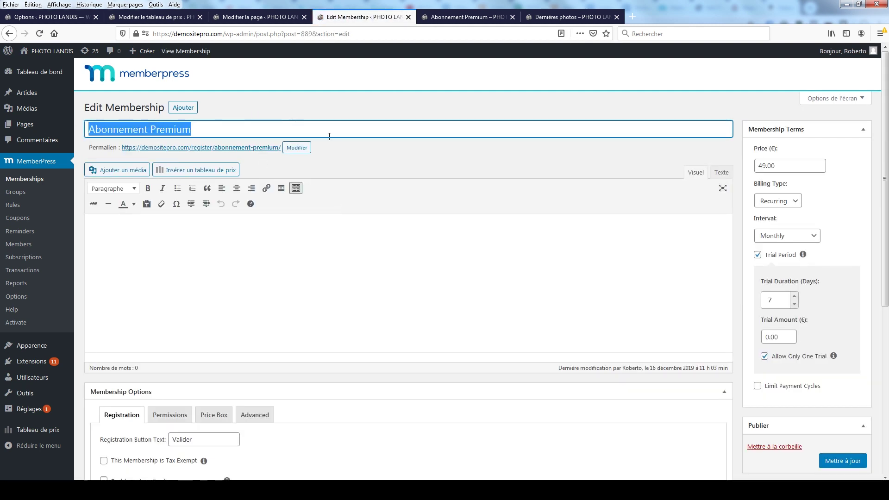
pyautogui.click(450, 156)
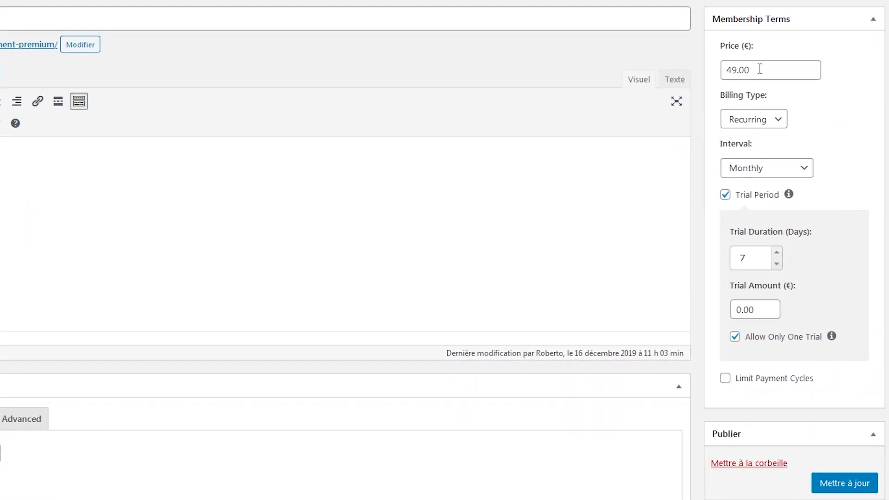
# Step: Check the membership's price and select Recurring as its billing type
pyautogui.moveTo(760, 70)
pyautogui.mouseDown()
pyautogui.moveTo(708, 70)
pyautogui.moveTo(769, 70)
pyautogui.mouseUp()
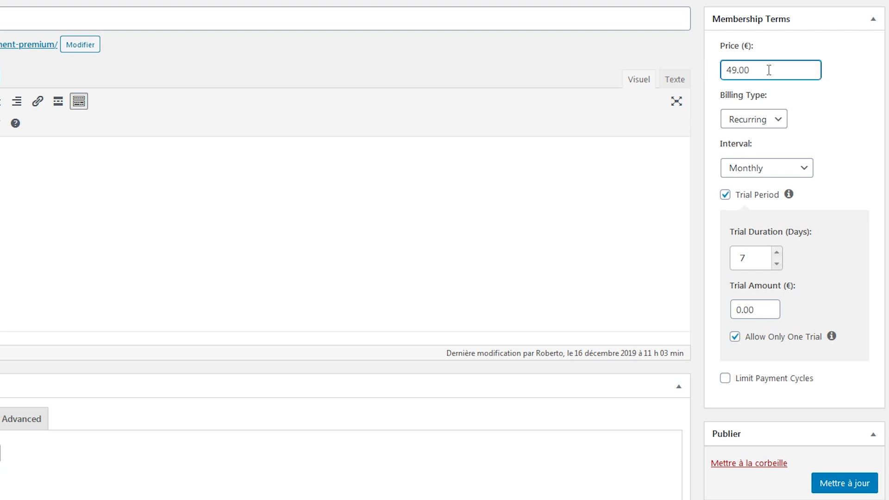
pyautogui.click(768, 123)
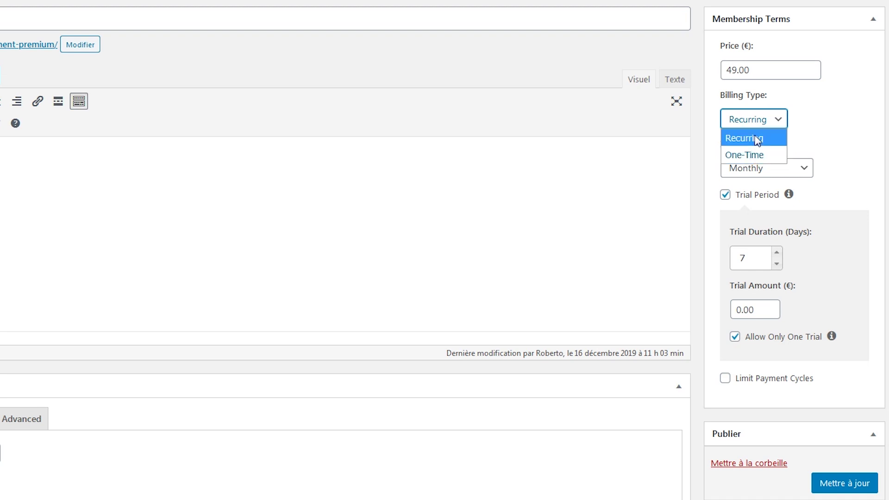
pyautogui.click(756, 139)
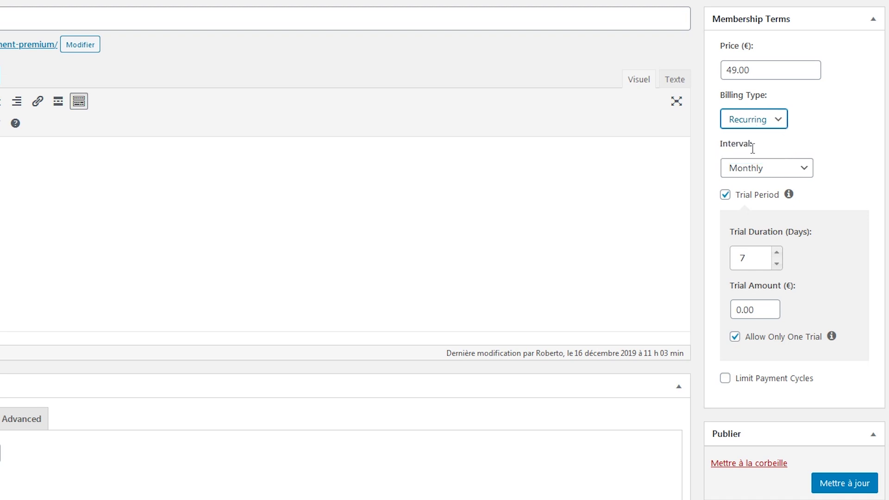
# Step: Try the Custom billing interval, check its number and unit choices, and restore the interval to Monthly
pyautogui.click(781, 174)
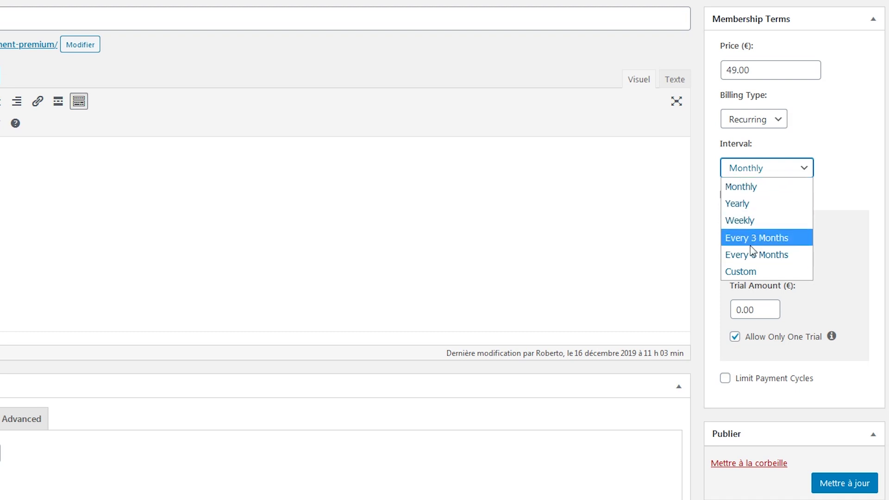
pyautogui.click(746, 272)
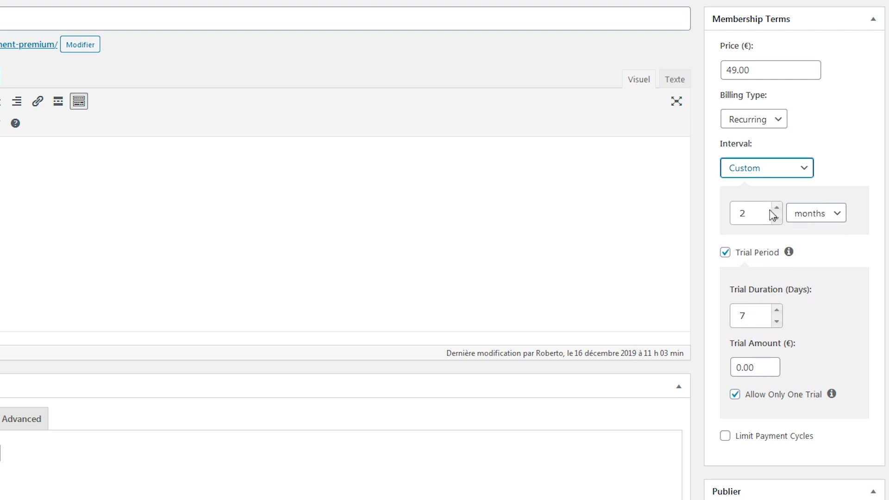
pyautogui.doubleClick(747, 212)
pyautogui.click(808, 214)
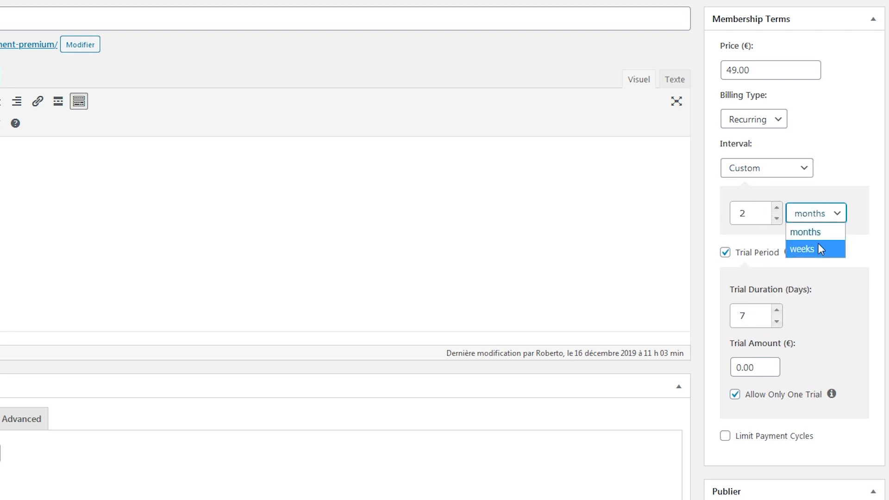
pyautogui.click(850, 180)
pyautogui.click(782, 174)
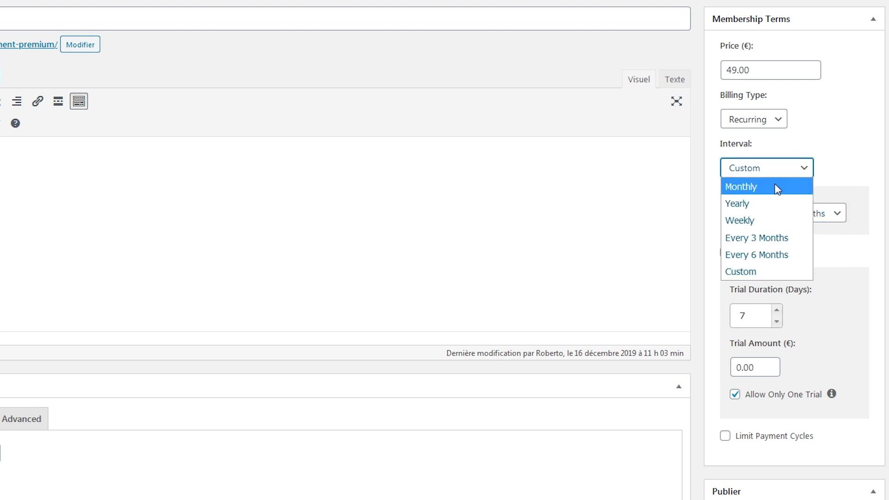
pyautogui.click(776, 186)
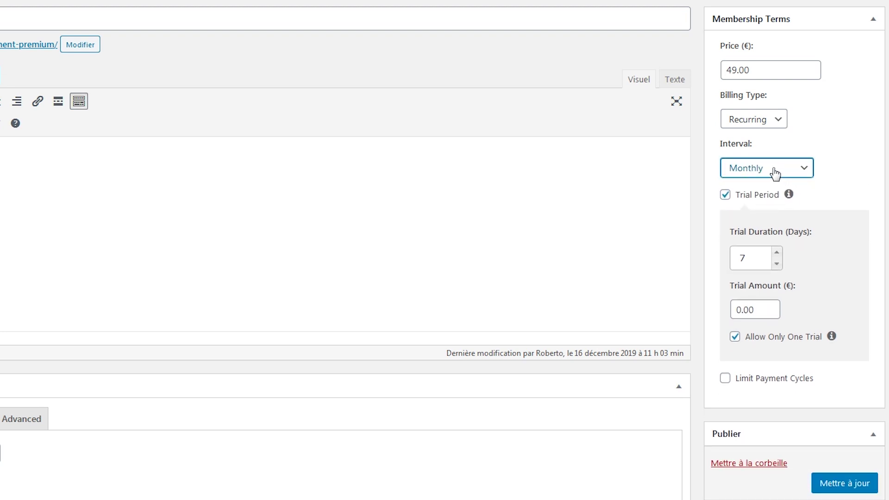
# Step: Disable and re-enable the membership's trial period, and check its duration and amount fields
pyautogui.click(725, 195)
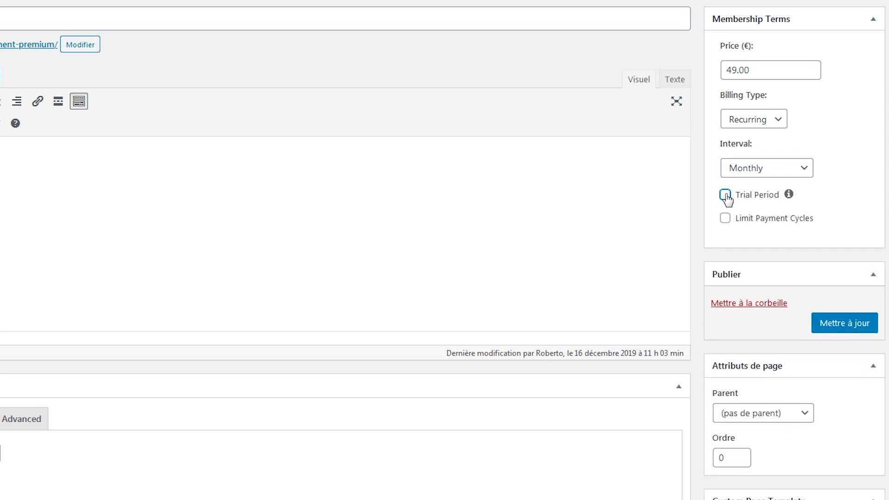
pyautogui.click(725, 195)
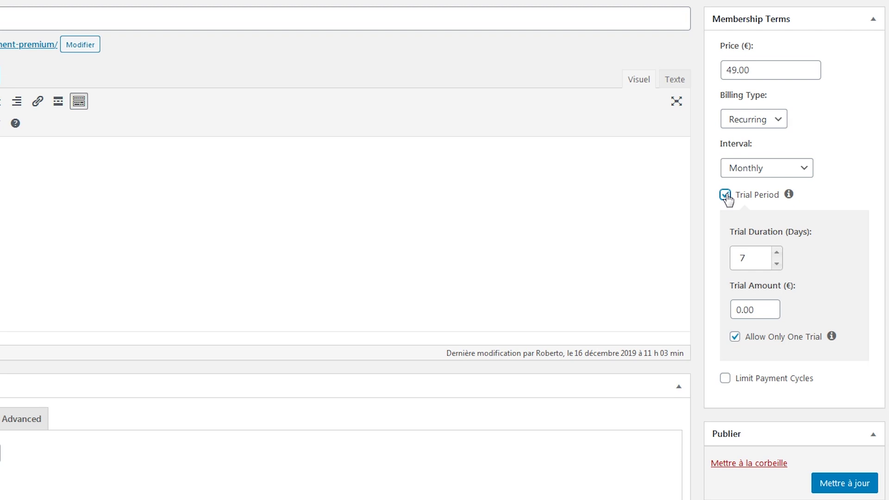
pyautogui.click(751, 259)
pyautogui.doubleClick(751, 259)
pyautogui.moveTo(762, 310); pyautogui.dragTo(726, 310)
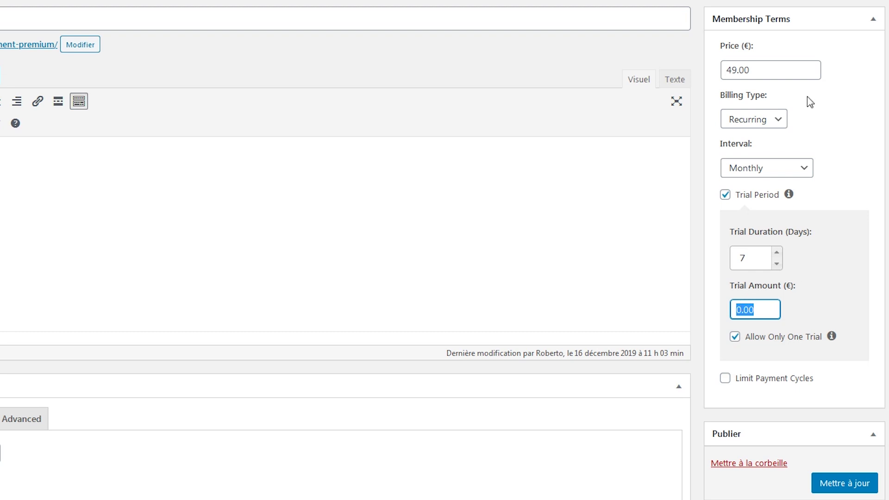
# Step: Try a trial amount of 7 € and reset it to 0 €
pyautogui.moveTo(764, 317); pyautogui.dragTo(717, 309)
pyautogui.write('7')
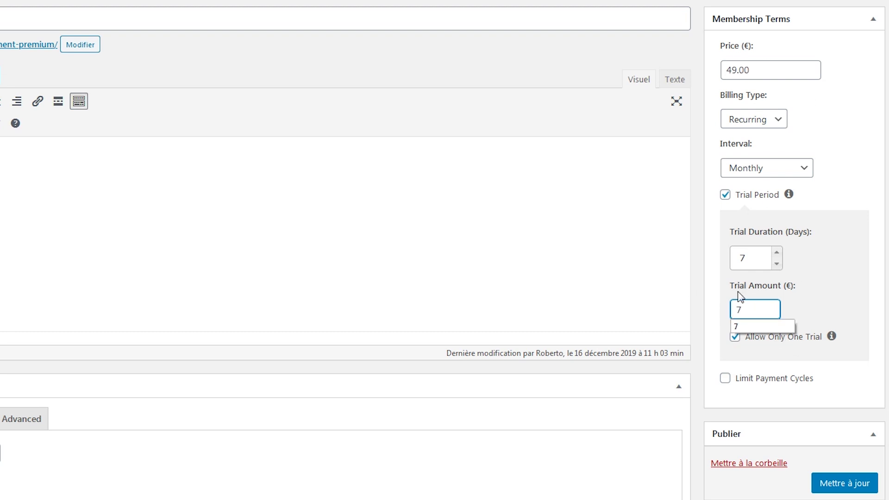
pyautogui.click(834, 297)
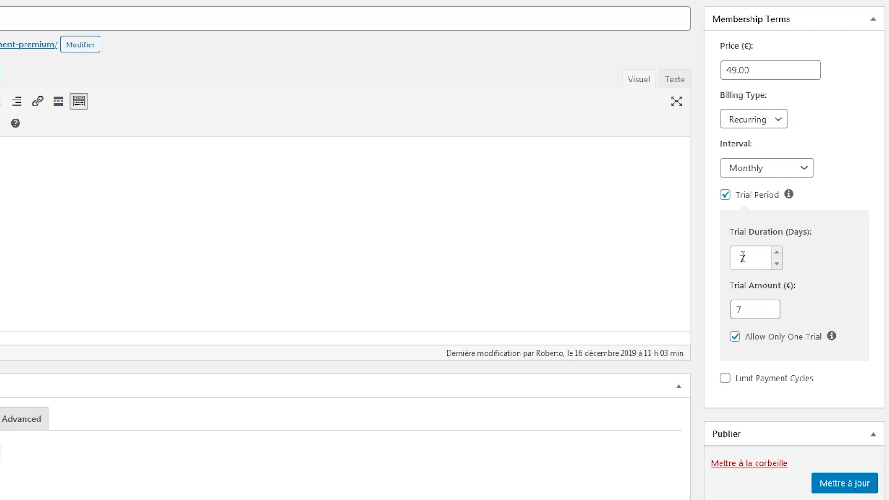
pyautogui.moveTo(756, 310); pyautogui.dragTo(720, 310)
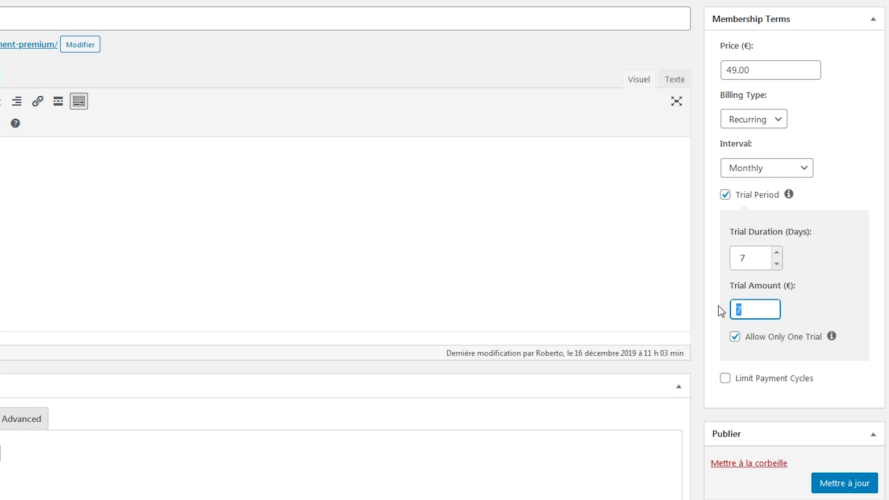
pyautogui.write('0')
pyautogui.click(832, 320)
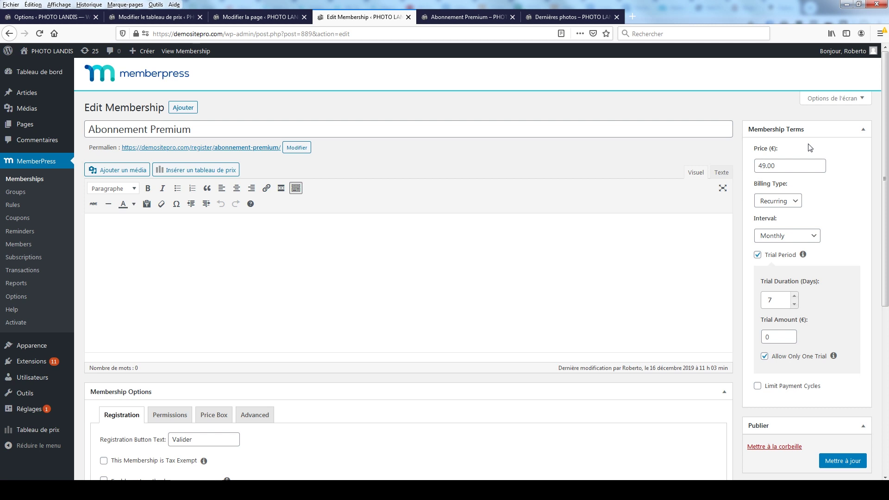
# Step: Set the Abonnement Premium price to 5 € with One-Time billing, and check the membership title
pyautogui.doubleClick(763, 166)
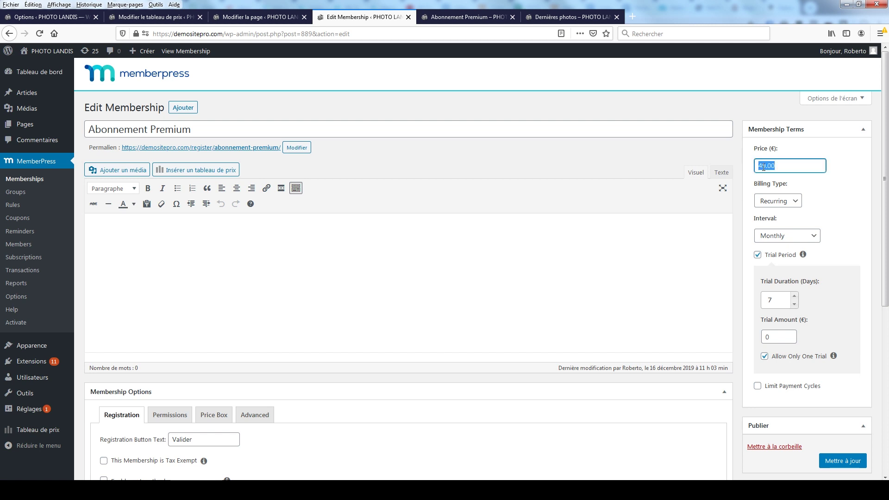
pyautogui.write('3')
pyautogui.write('50')
pyautogui.moveTo(790, 166); pyautogui.dragTo(758, 166)
pyautogui.write('5')
pyautogui.click(783, 201)
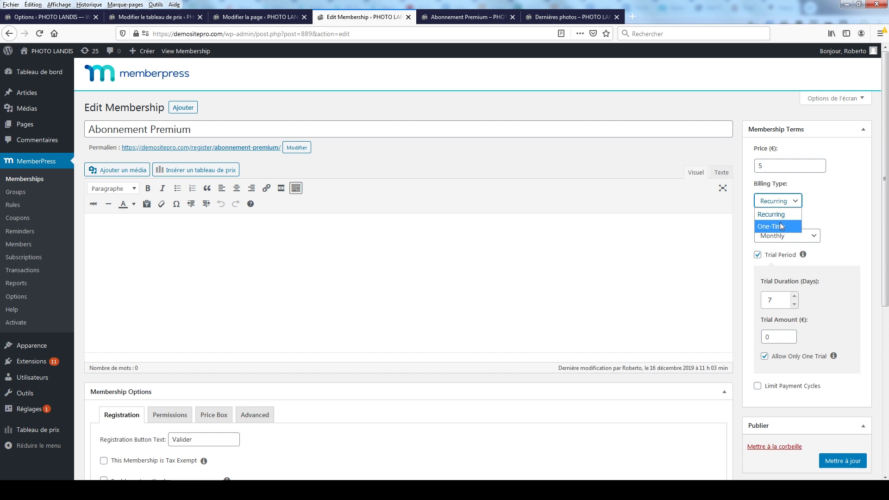
pyautogui.click(779, 222)
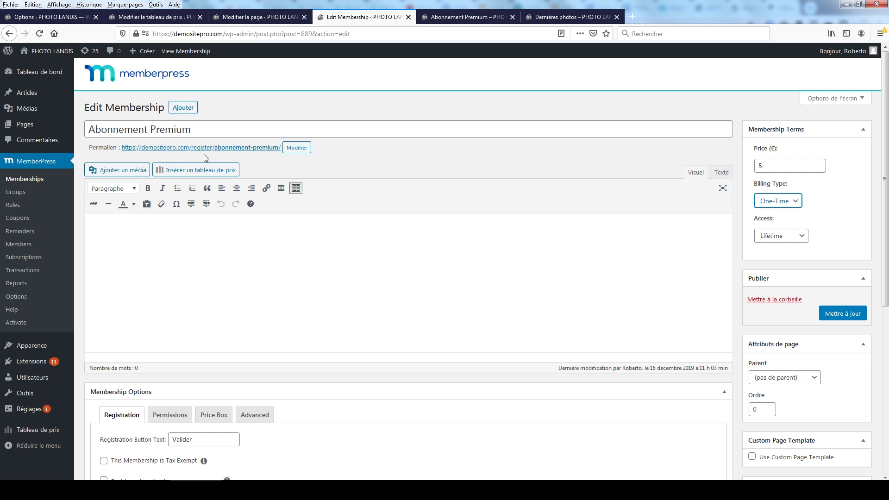
pyautogui.moveTo(192, 130); pyautogui.dragTo(33, 129)
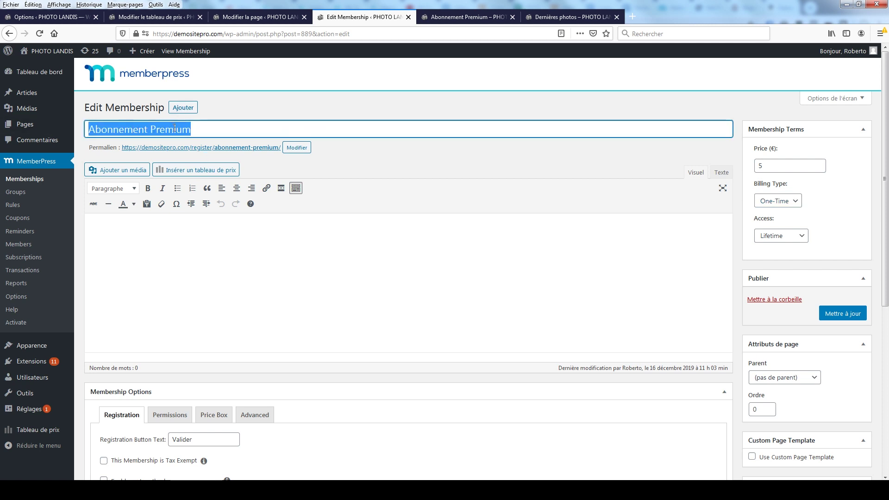
# Step: Open the Abonnement Premium coupon from the Coupons list and check its discount amount and unit choices
pyautogui.click(18, 217)
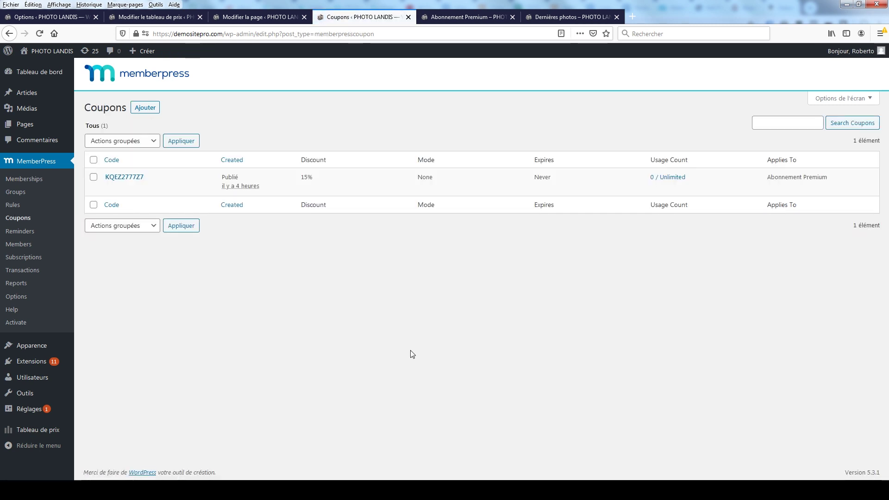
pyautogui.click(132, 178)
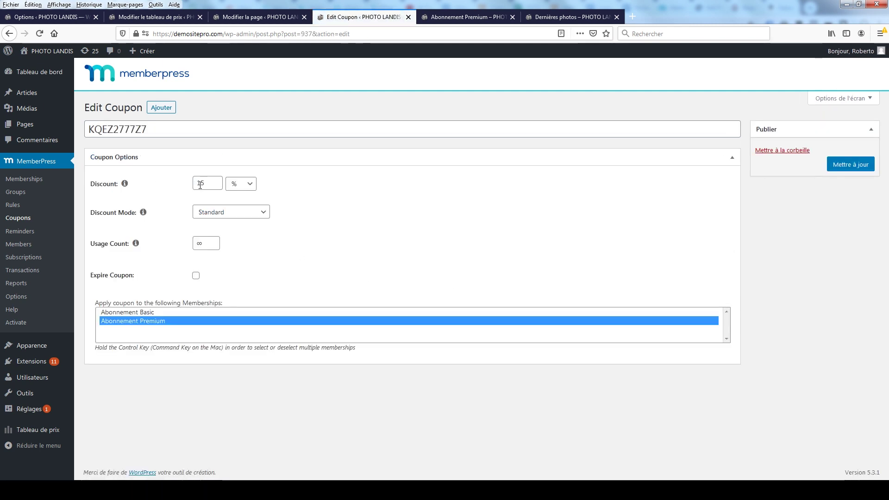
pyautogui.doubleClick(211, 181)
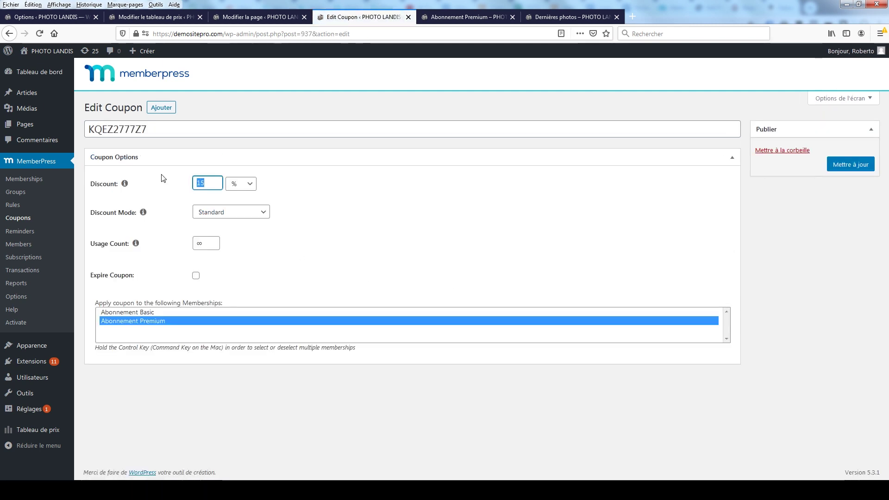
pyautogui.click(248, 186)
pyautogui.click(294, 185)
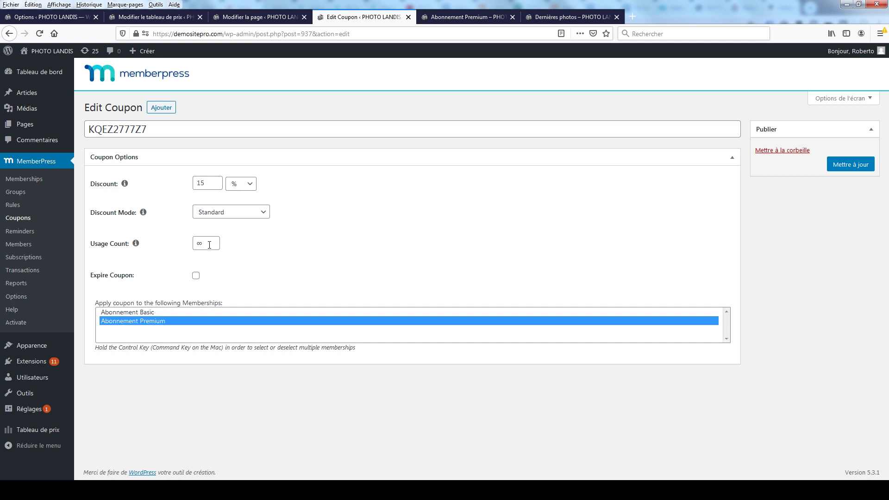
# Step: Check the coupon's usage count, enable its expiration to view the date fields, and disable it again
pyautogui.click(209, 245)
pyautogui.click(196, 275)
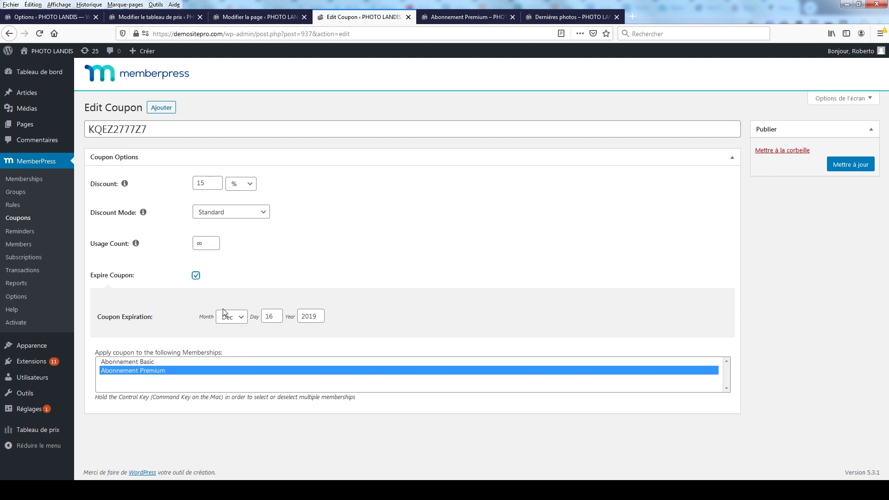
pyautogui.doubleClick(275, 318)
pyautogui.click(196, 276)
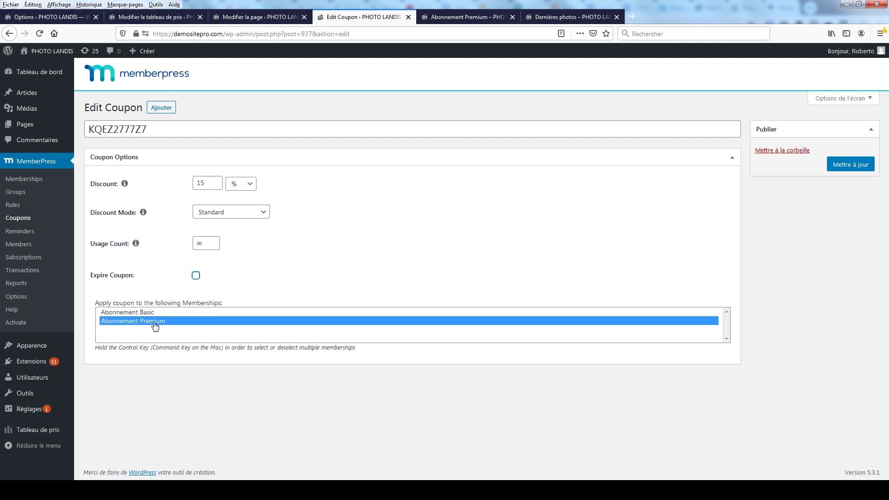
# Step: Select both Abonnement Basic and Abonnement Premium for the coupon, and return to the Coupons list without saving
pyautogui.click(130, 314)
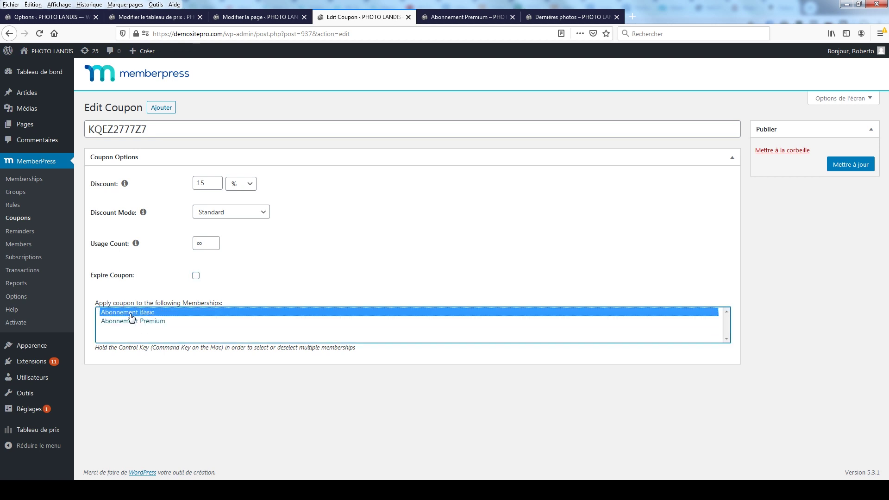
pyautogui.keyDown('ctrl'); pyautogui.click(133, 324); pyautogui.keyUp('ctrl')
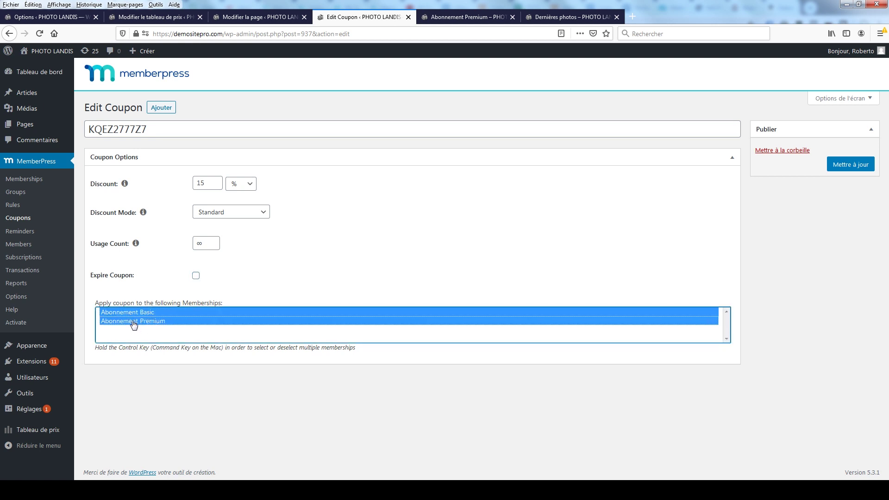
pyautogui.click(40, 221)
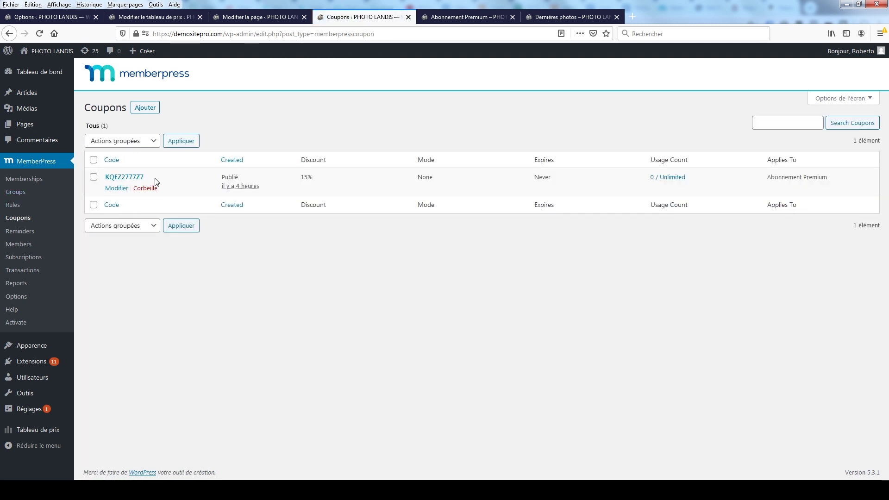
# Step: Open the "1 hour after Sign Up Abandoned" reminder and review its available trigger events
pyautogui.click(23, 232)
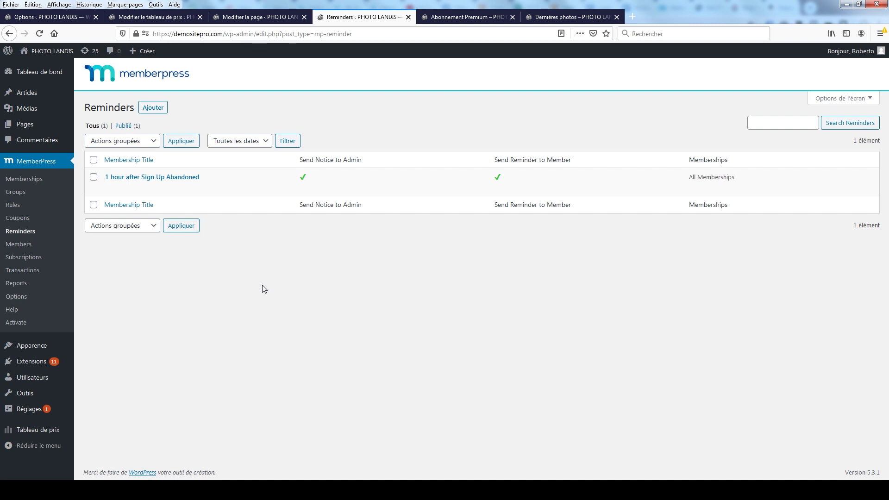
pyautogui.click(162, 178)
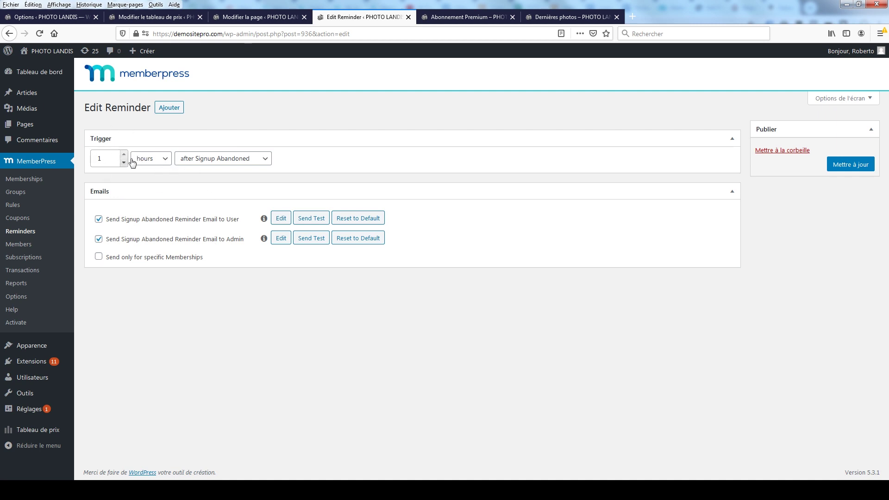
pyautogui.click(239, 160)
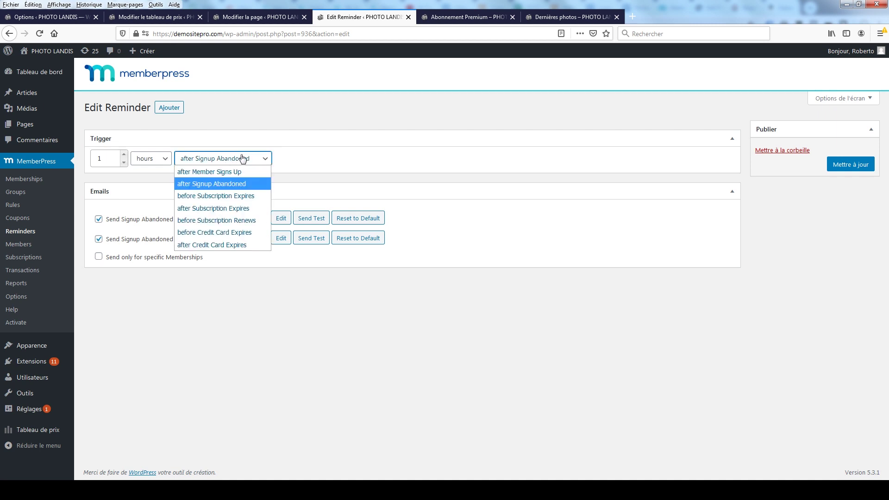
pyautogui.click(271, 296)
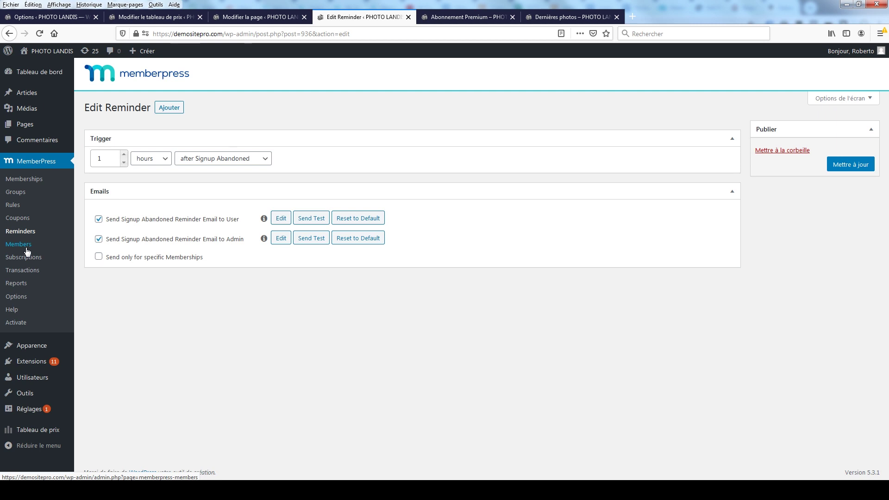
# Step: Visit MemberPress's Options, access rules (Règles d'accès) and reports (Rapports) pages
pyautogui.click(16, 297)
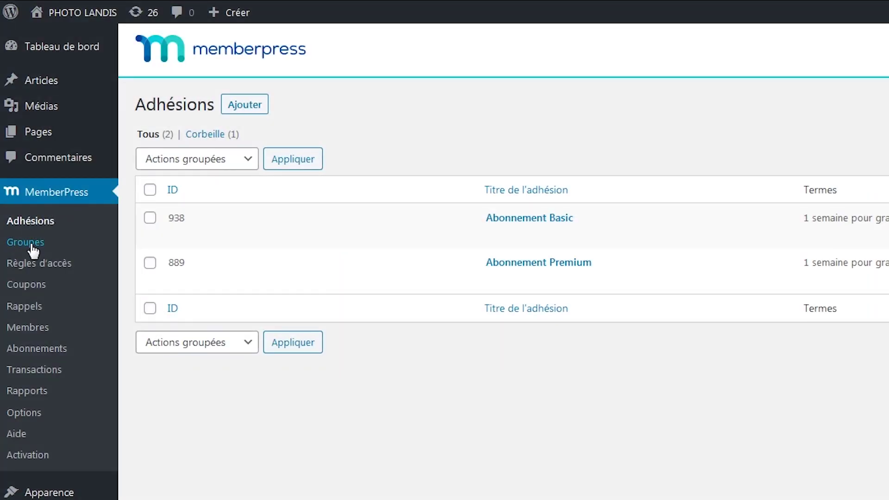
pyautogui.click(33, 273)
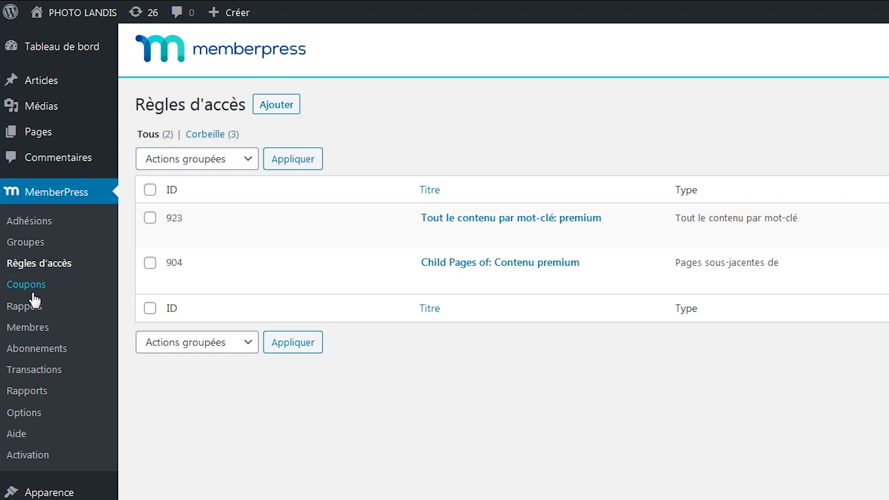
pyautogui.click(33, 394)
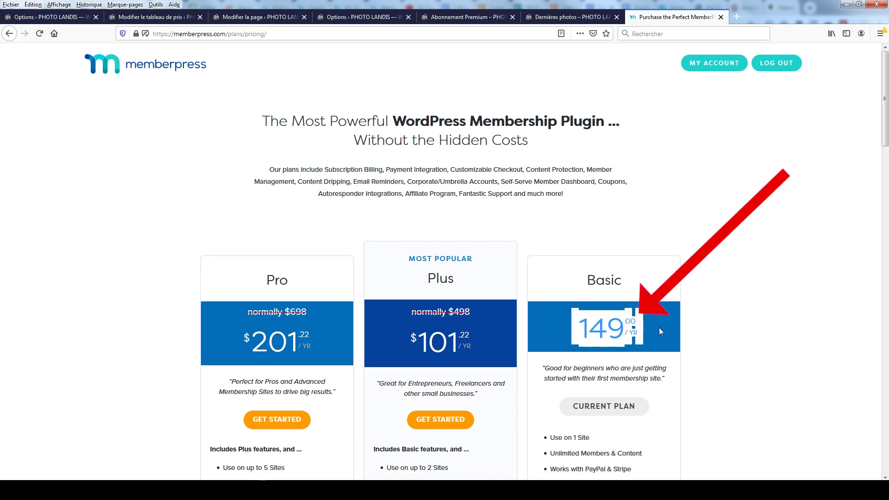
# Step: Examine the Basic plan's features on the MemberPress pricing page, including site limit, members and content, and support
pyautogui.scroll(-3, 722, 329)
pyautogui.scroll(1, 732, 329)
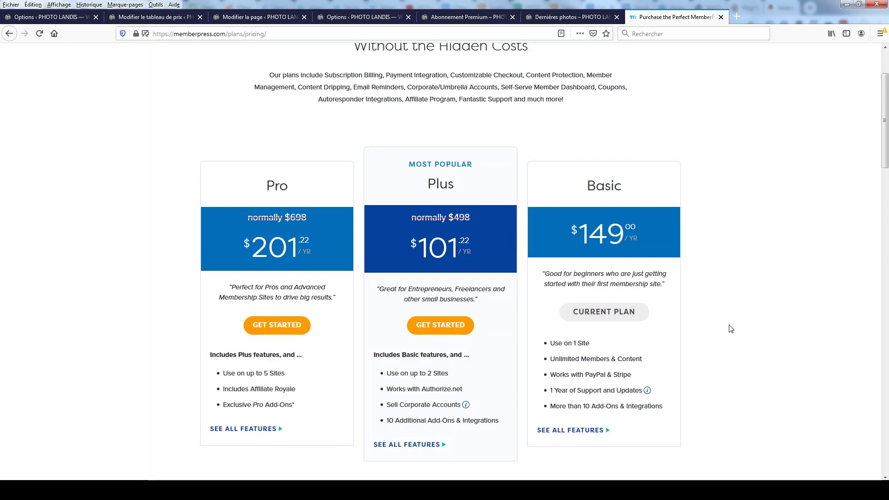
pyautogui.moveTo(550, 344); pyautogui.dragTo(597, 347)
pyautogui.click(582, 337)
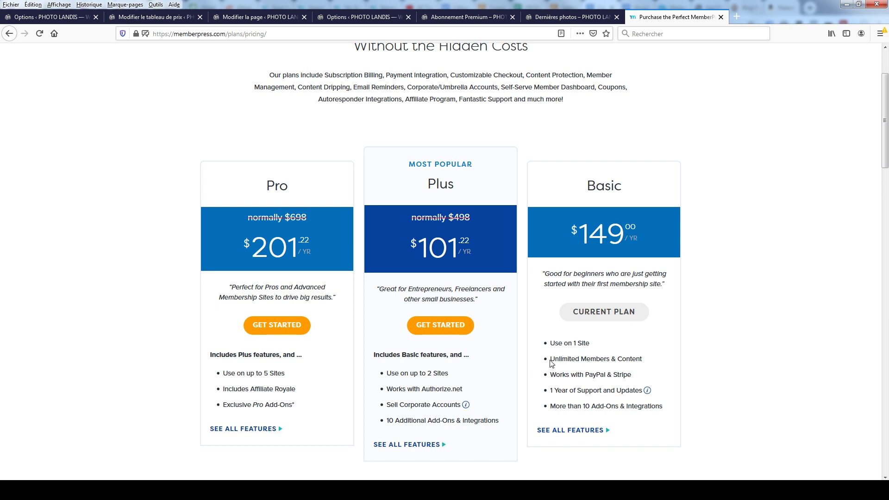
pyautogui.moveTo(644, 360); pyautogui.dragTo(550, 359)
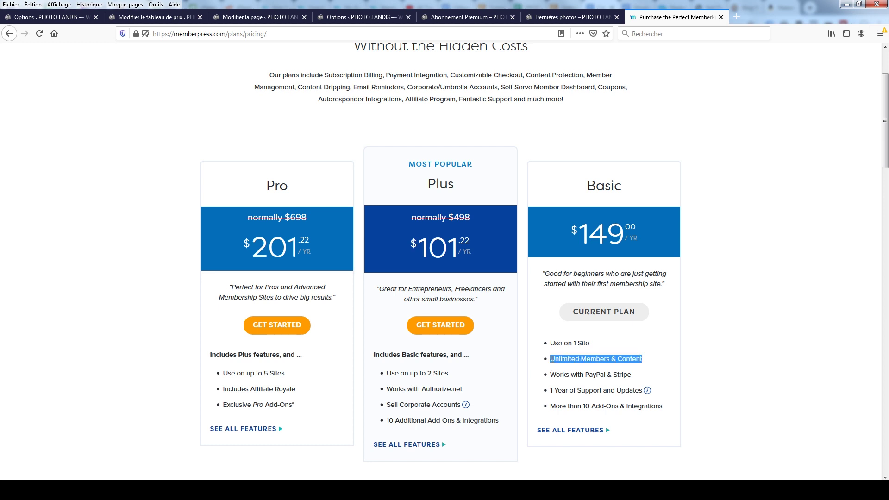
pyautogui.click(591, 358)
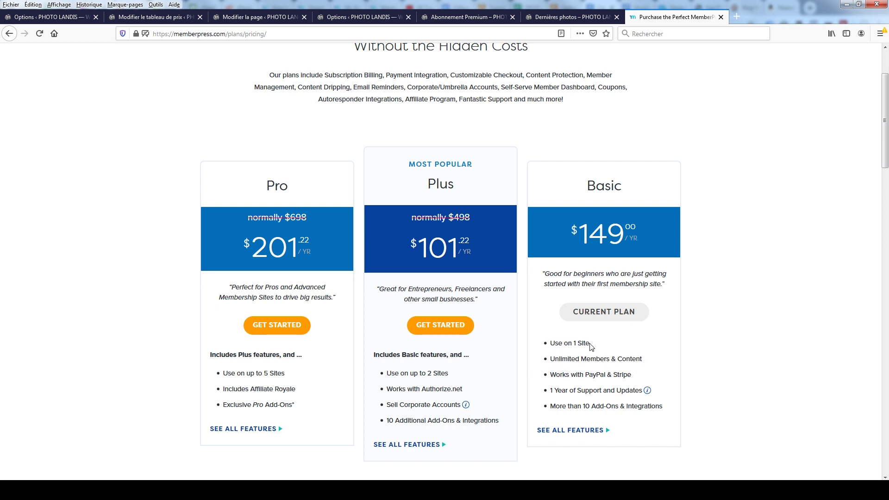
pyautogui.moveTo(550, 390); pyautogui.dragTo(617, 391)
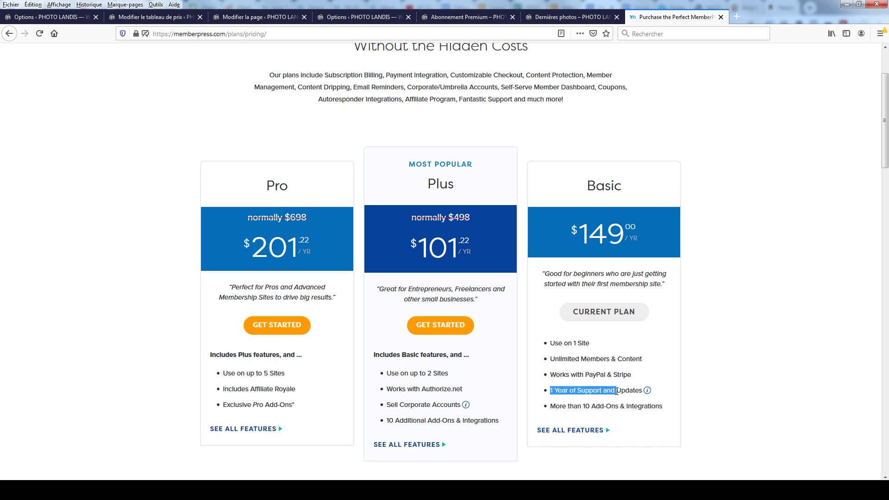
pyautogui.click(617, 391)
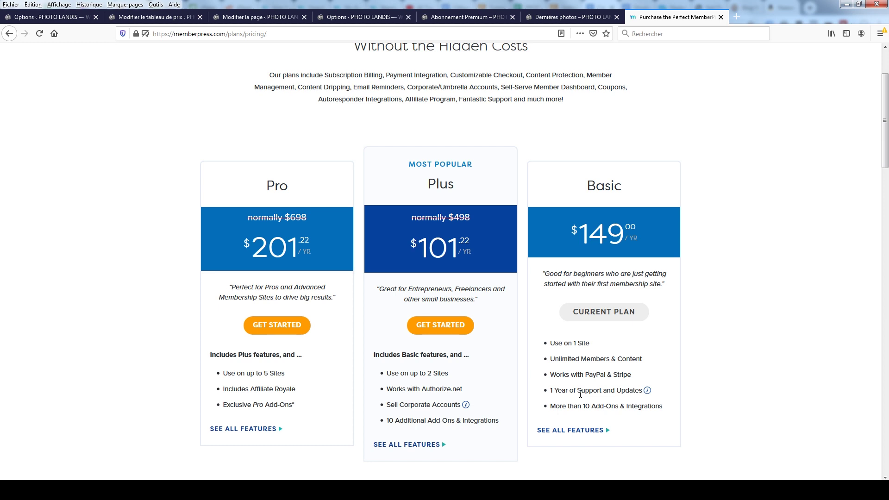
# Step: Check the Basic plan's price and view the money-back guarantee section of the pricing page
pyautogui.moveTo(582, 233); pyautogui.dragTo(624, 234)
pyautogui.click(615, 238)
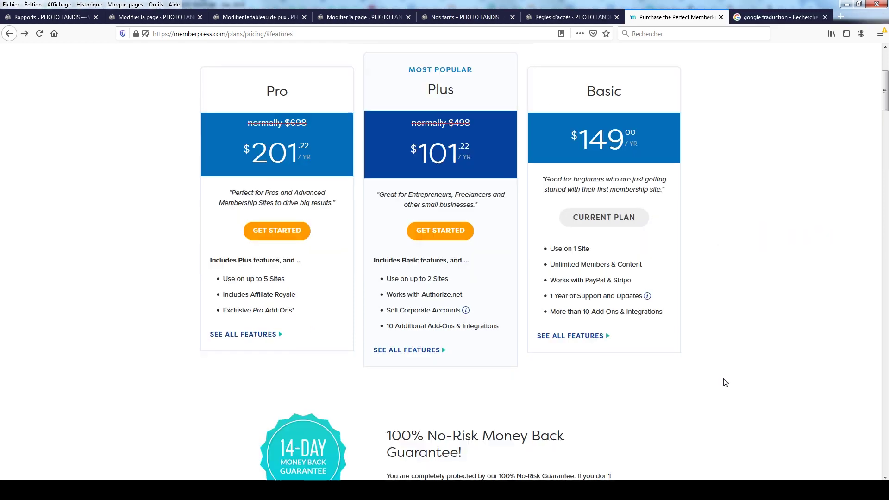
pyautogui.scroll(-5, 723, 378)
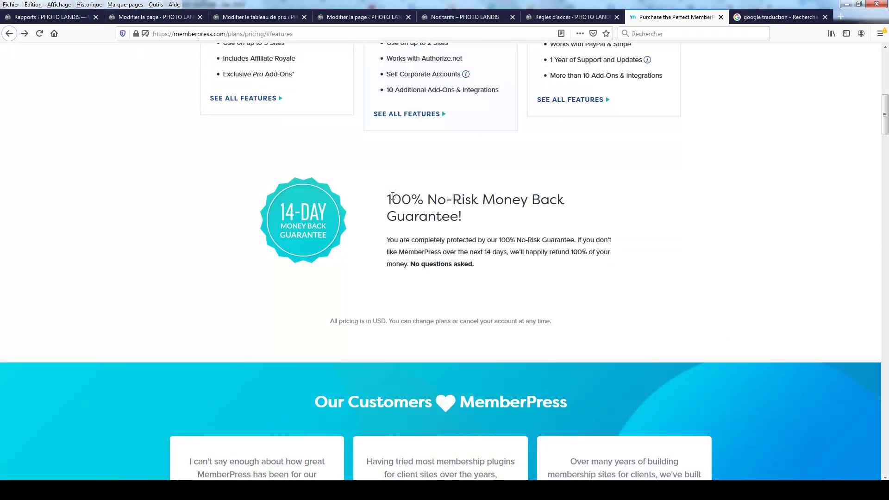